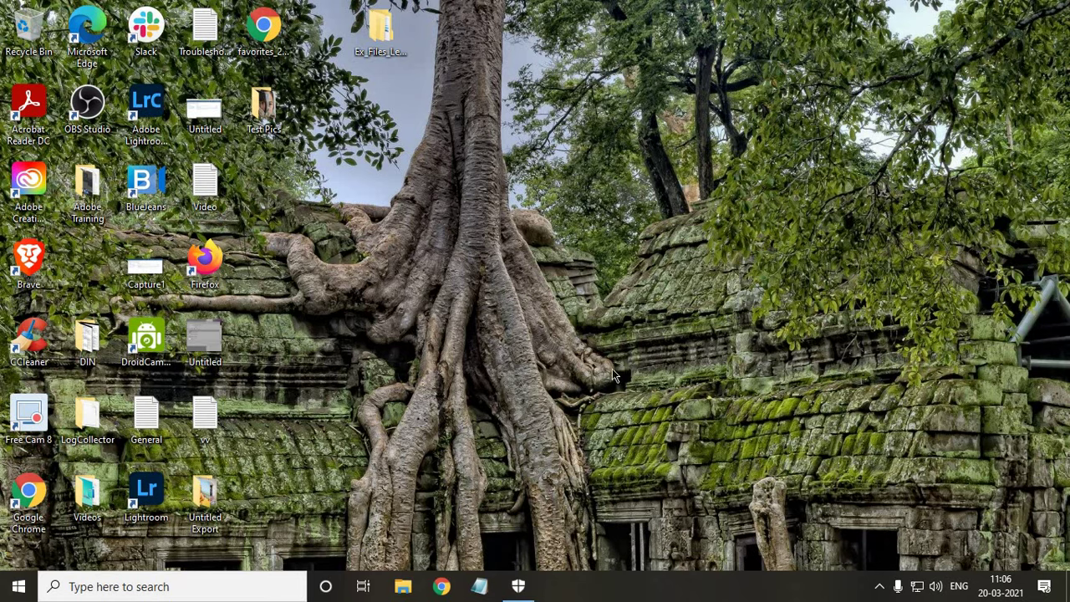
Start a quick virus scan from Windows Security's Virus & threat protection page.
click(879, 590)
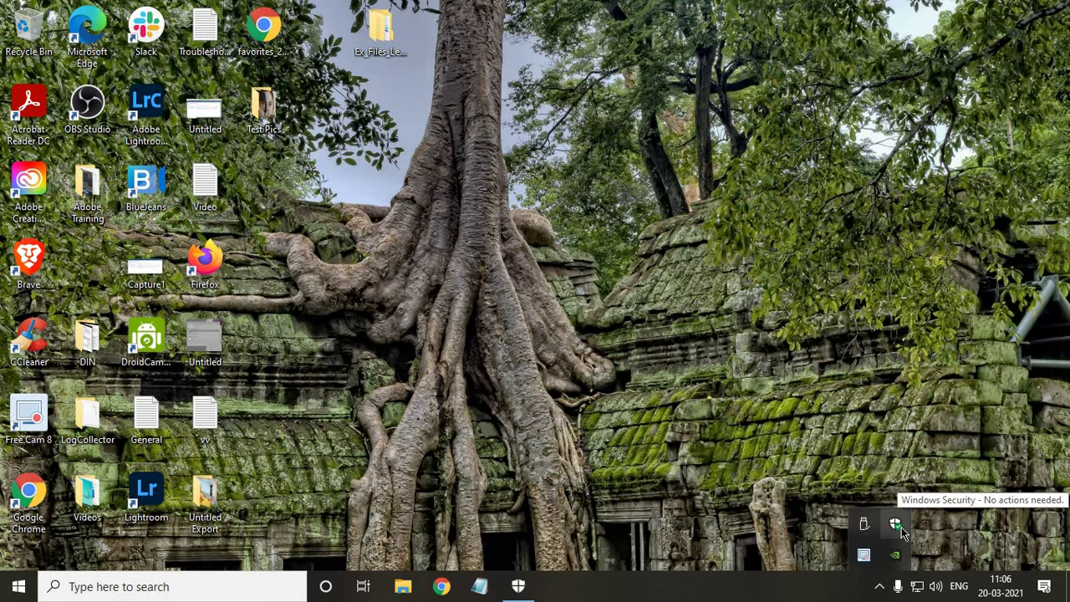
click(895, 524)
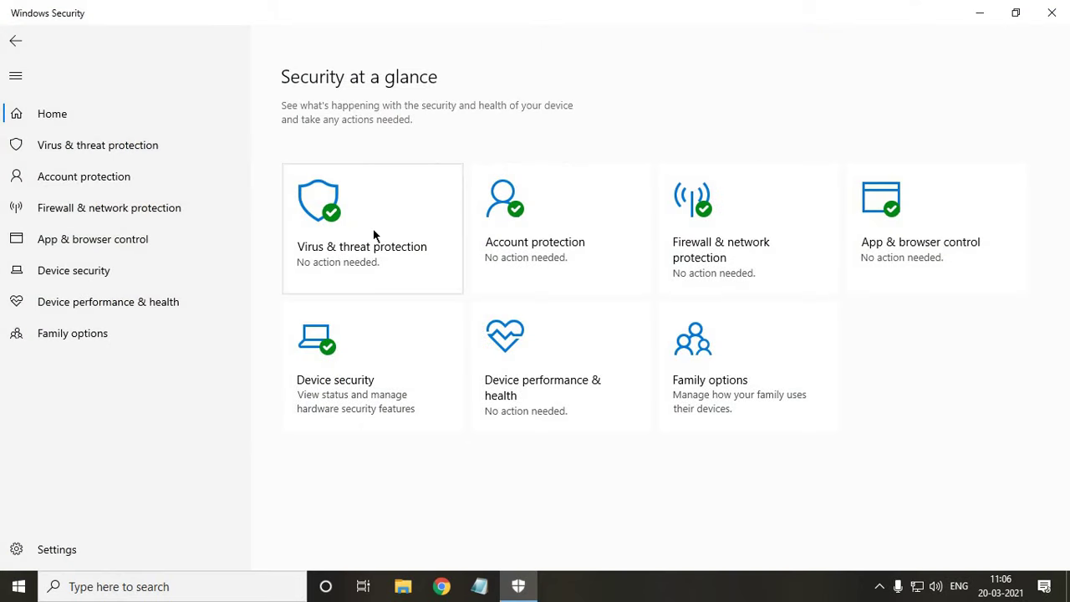
click(373, 232)
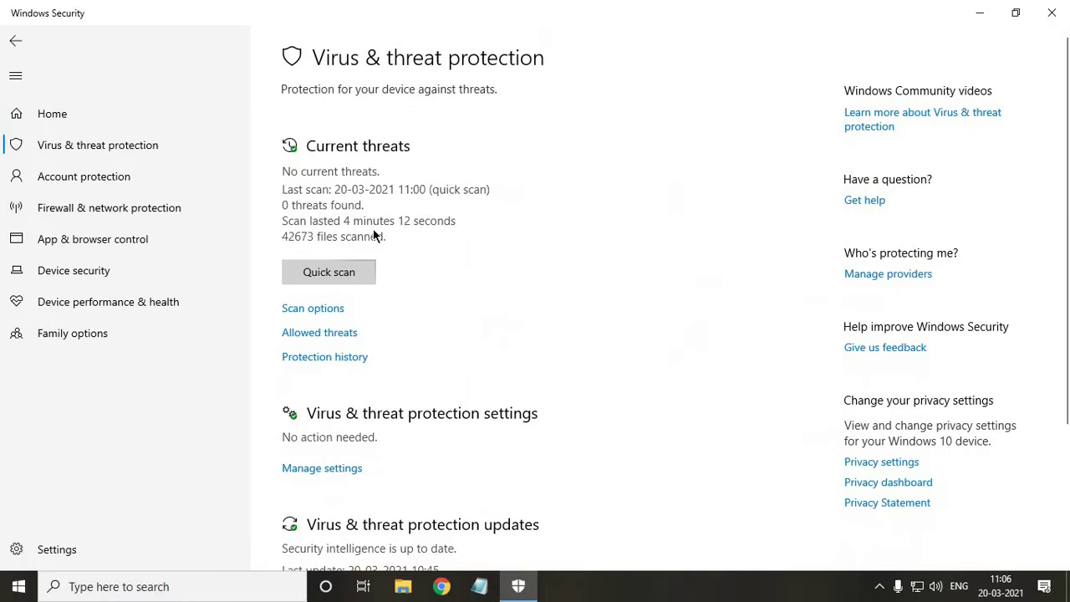
click(332, 272)
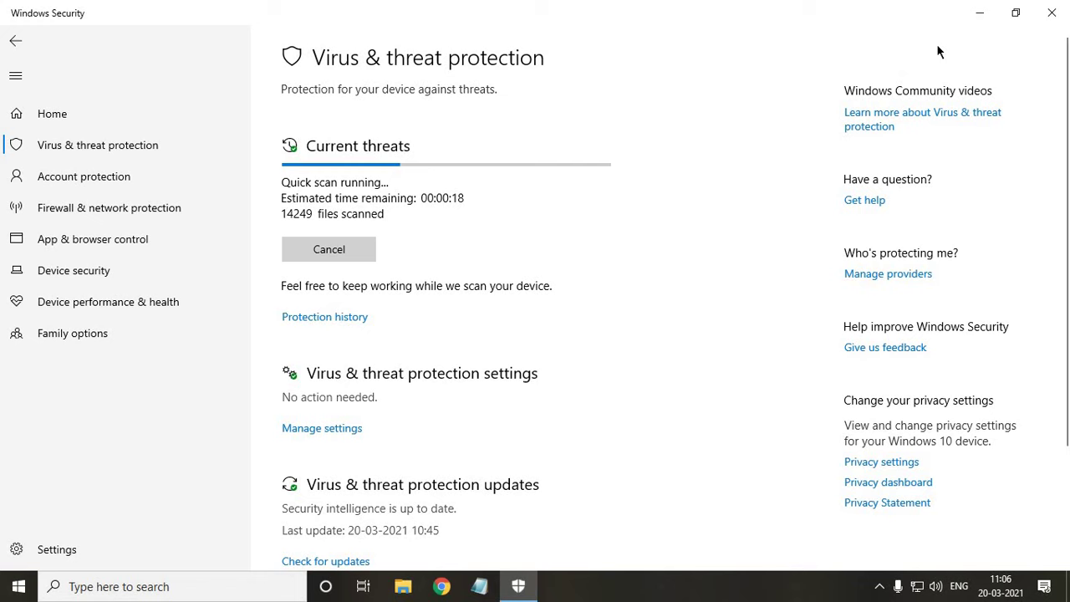
Launch Disk Cleanup by running cleanmgr from the Run dialog.
click(979, 16)
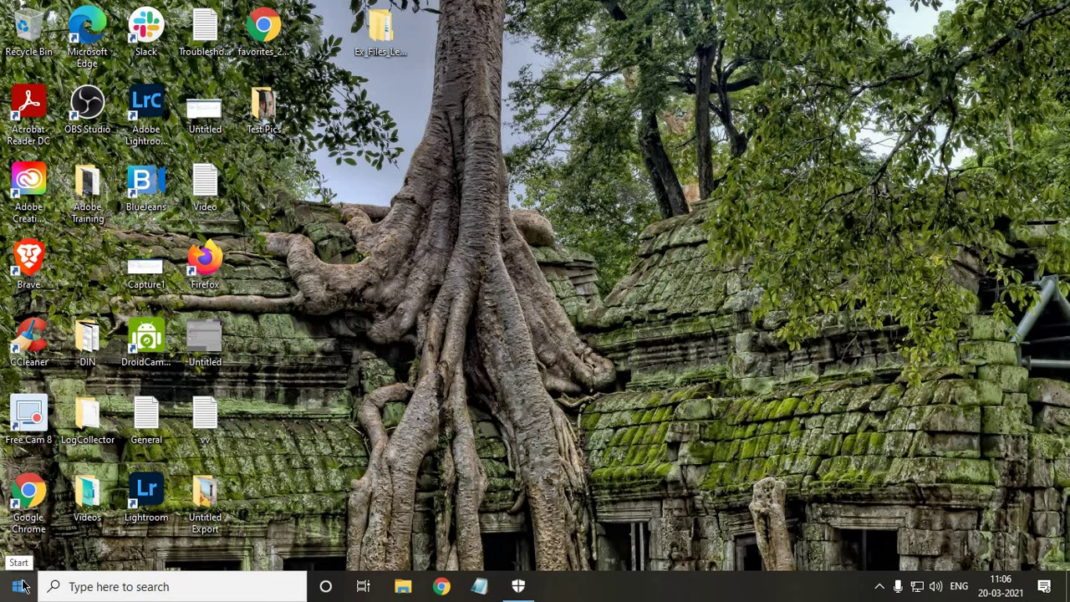
right_click(18, 587)
click(72, 512)
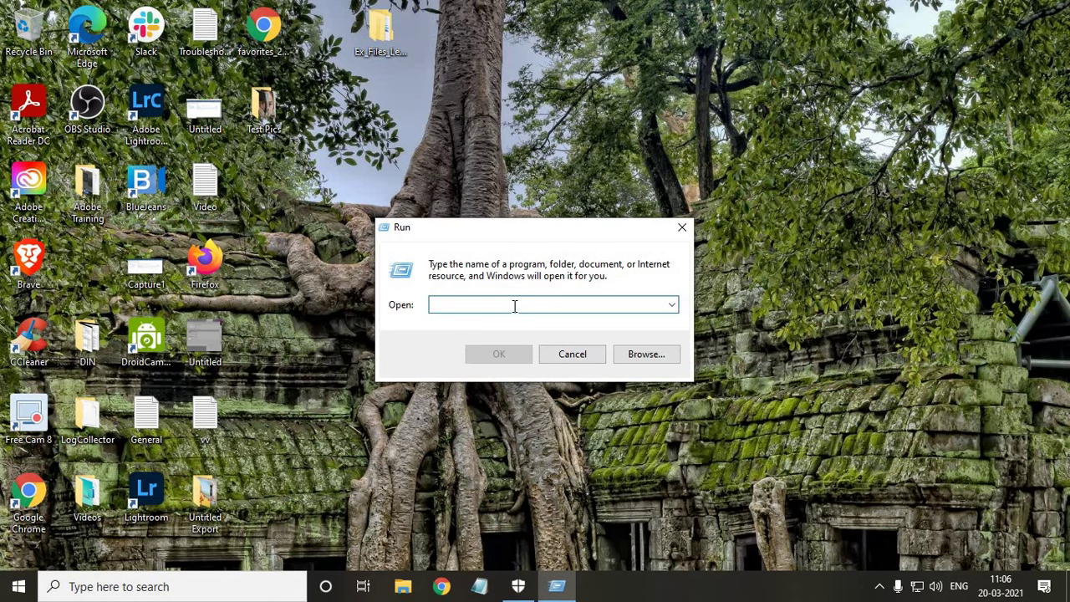
text(c)
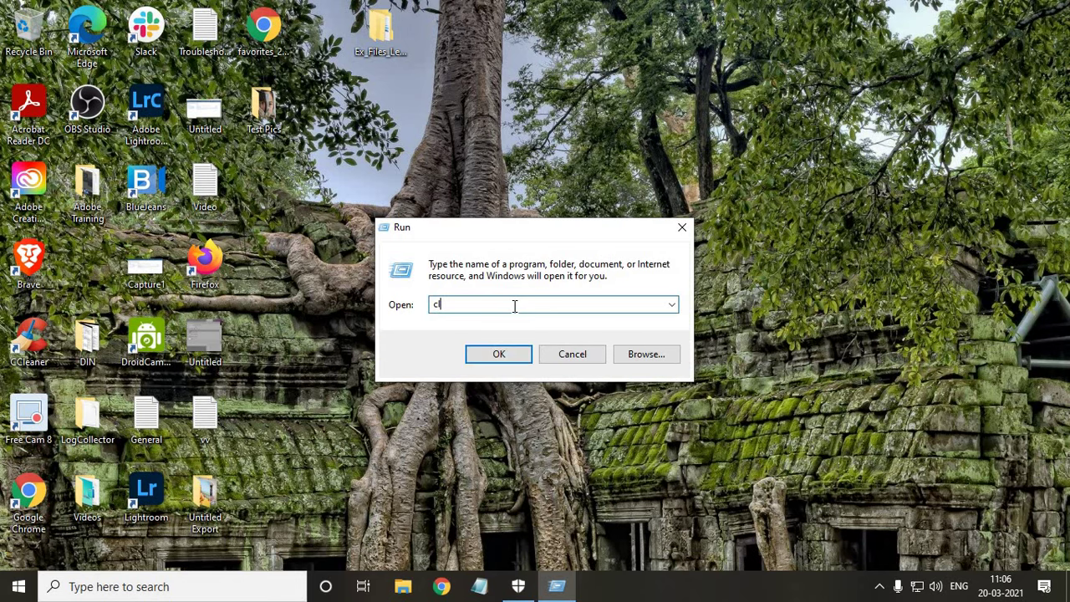
text(lean)
text(mghr)
key(BackSpace)
key(BackSpace)
text(r)
key(Return)
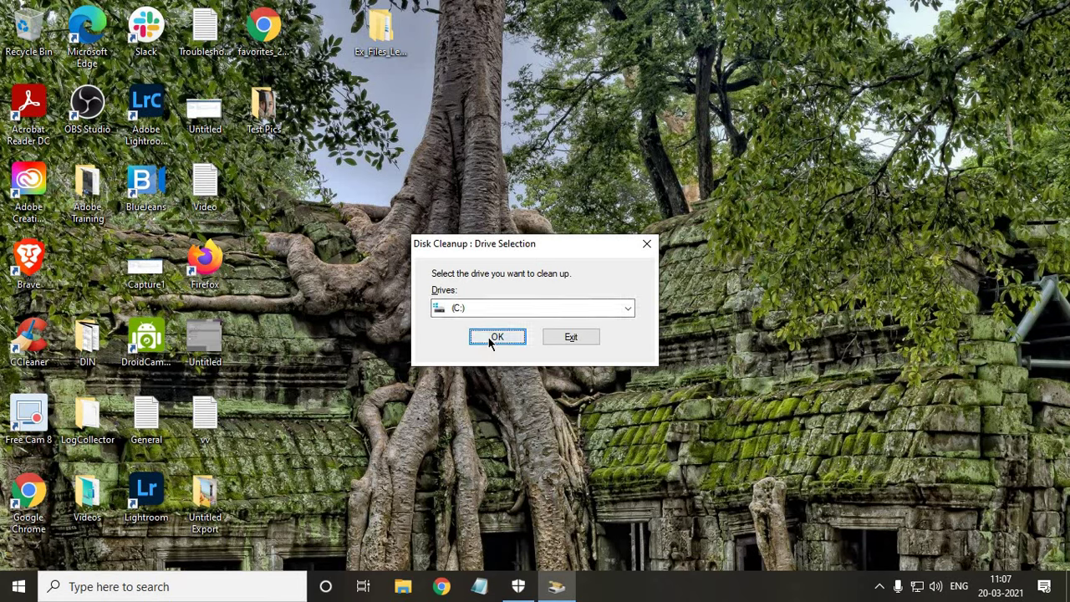
Select drive C: in Disk Cleanup's drive selection and confirm it.
click(504, 311)
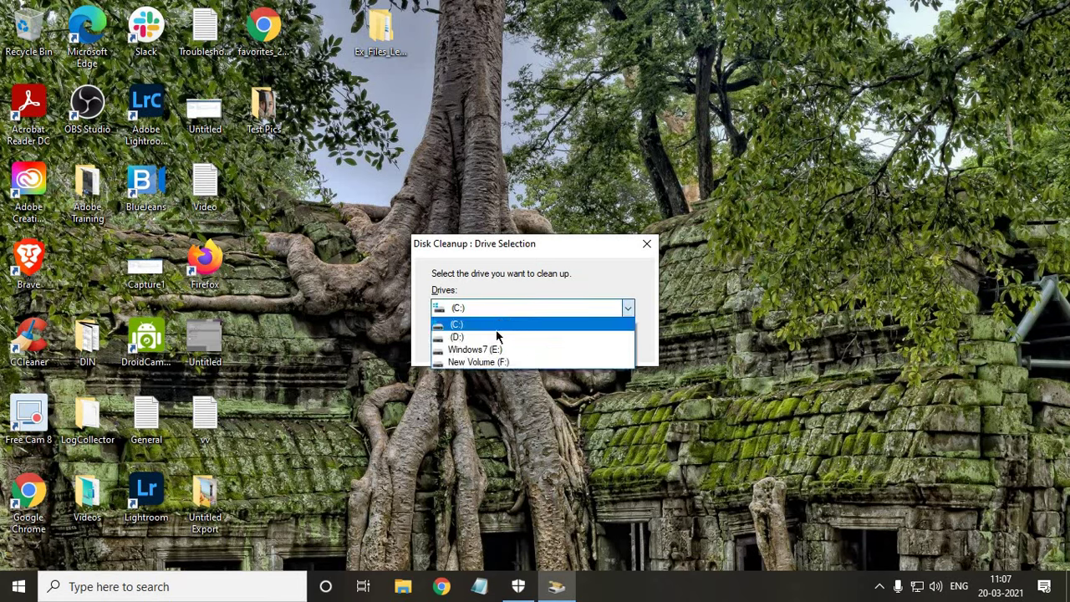
click(498, 328)
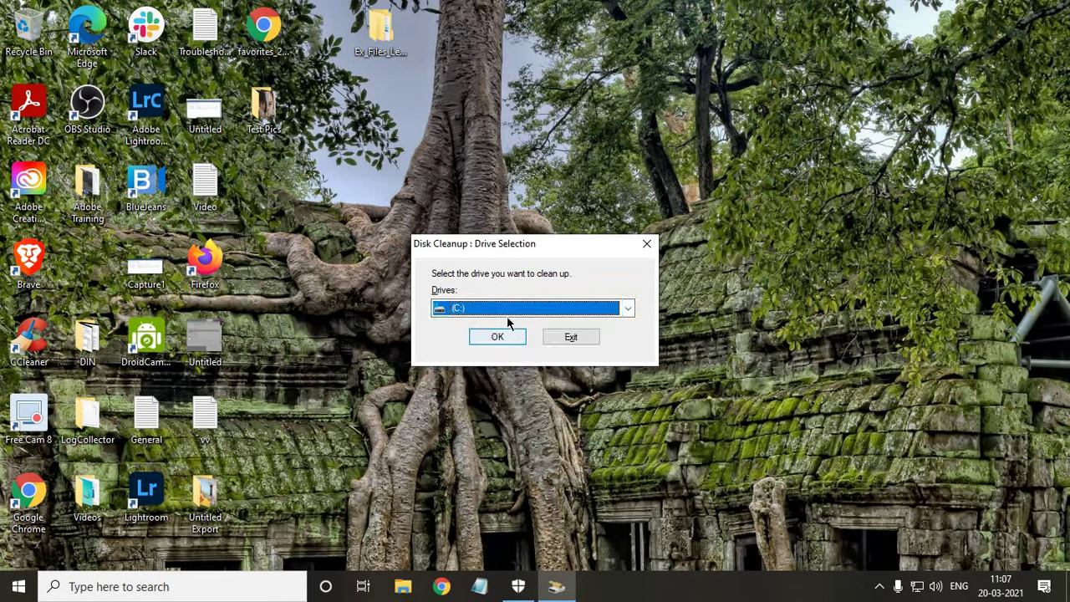
click(509, 310)
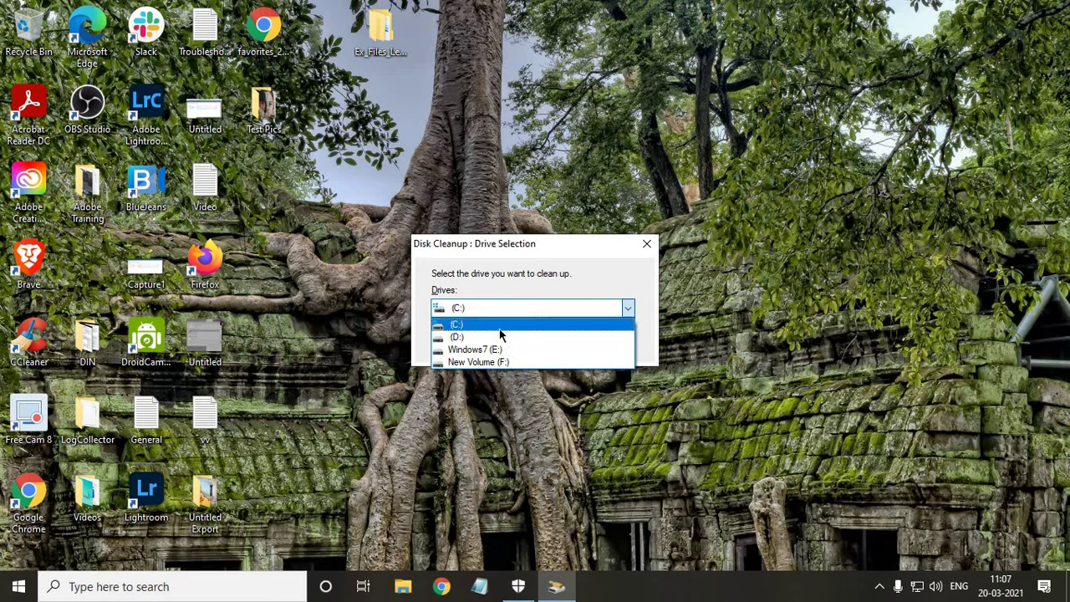
click(499, 327)
click(503, 338)
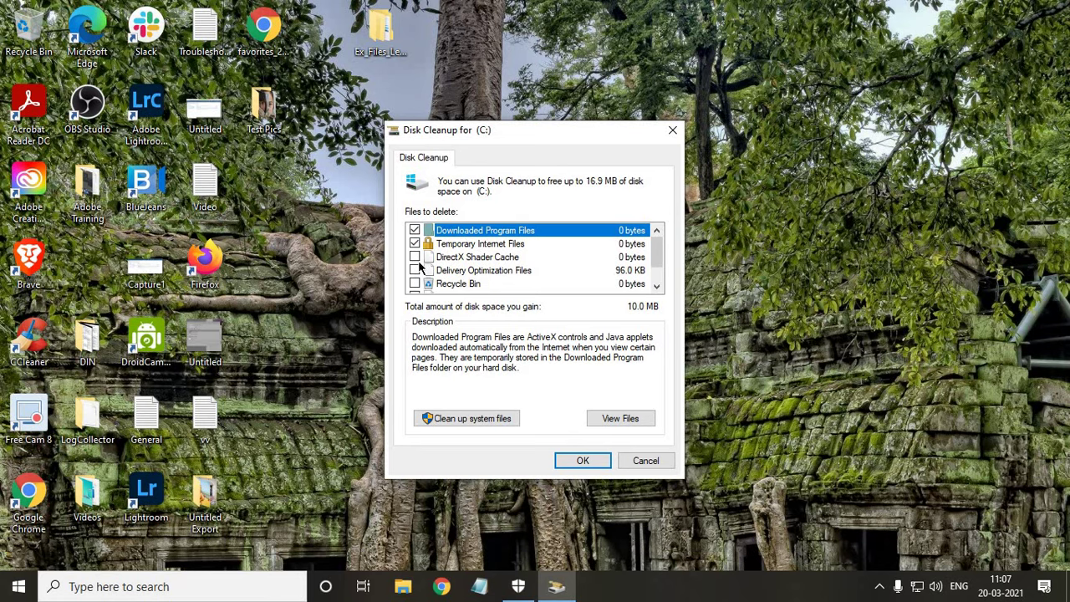
Permanently delete DirectX Shader Cache, Recycle Bin and Temporary files from C:.
click(414, 256)
click(414, 283)
scroll(415, 272, down, 1)
click(414, 270)
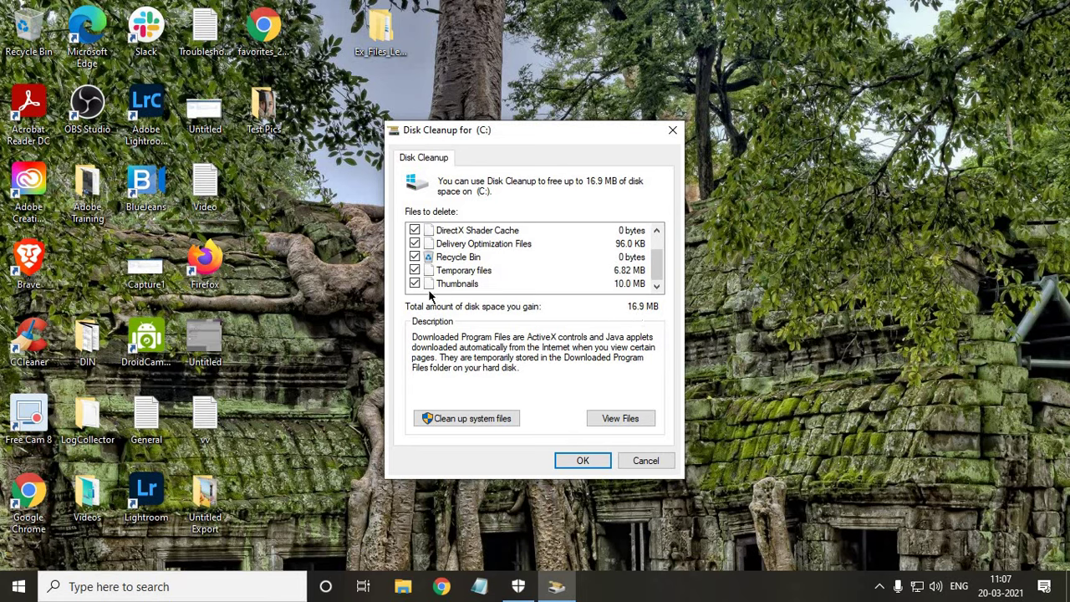
click(569, 465)
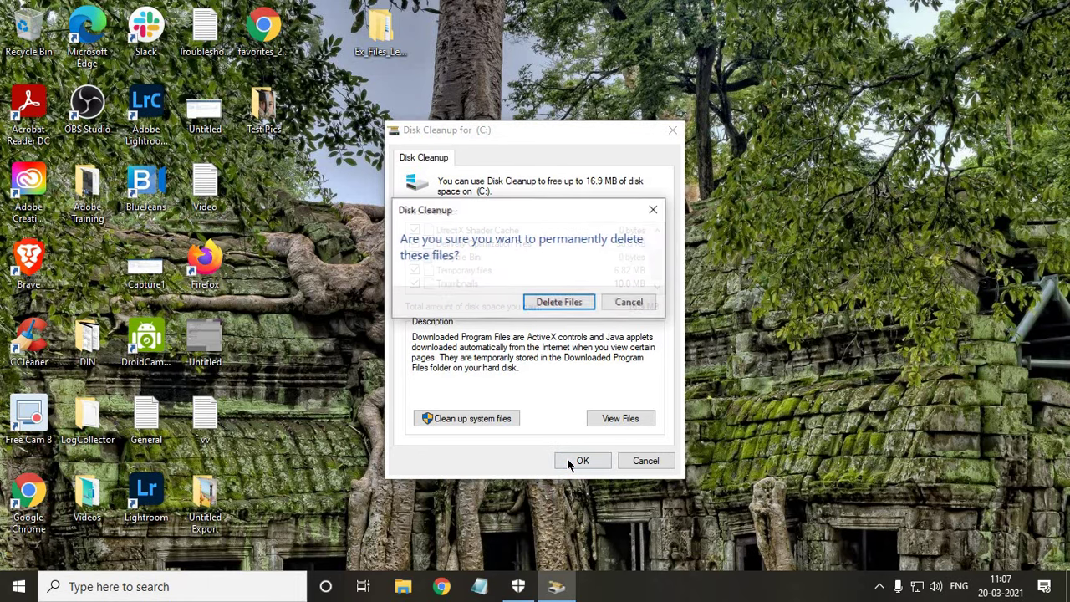
click(558, 303)
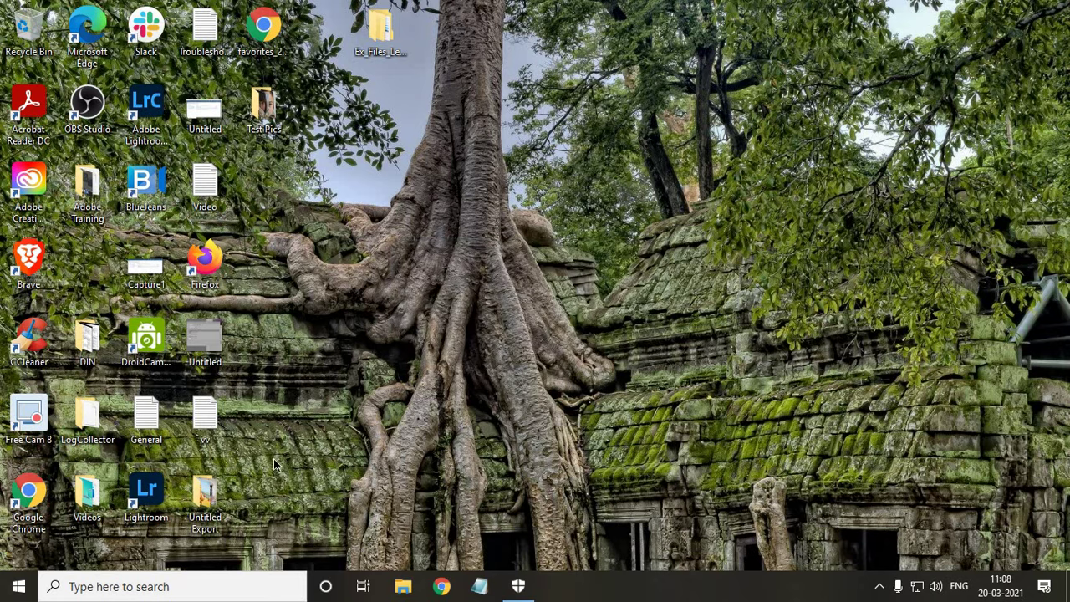
Open the Temp folder with %temp% from the Run dialog.
key(super+r)
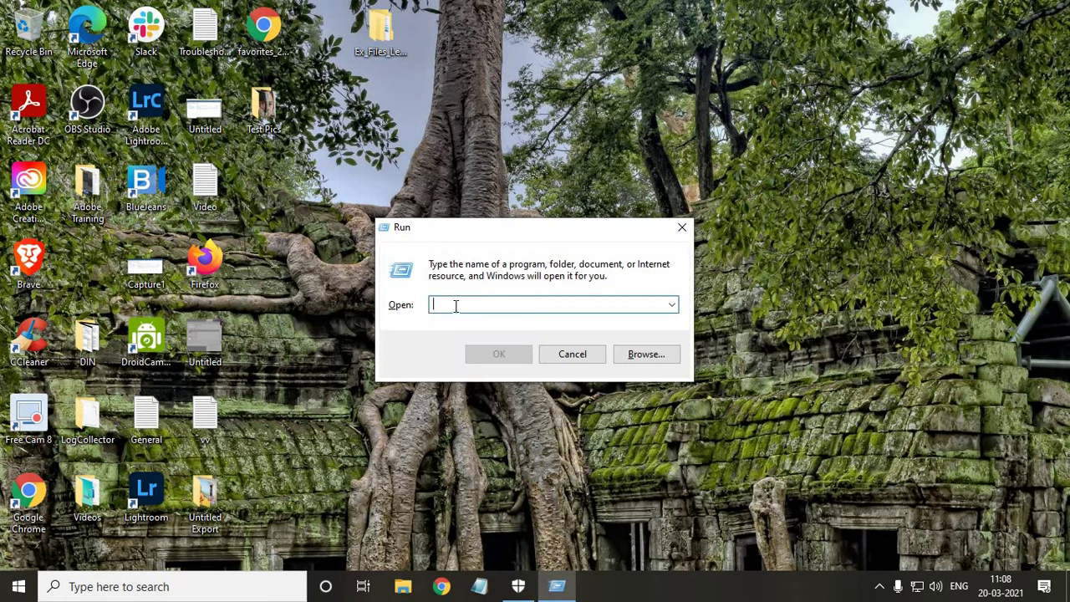
text(%temp%)
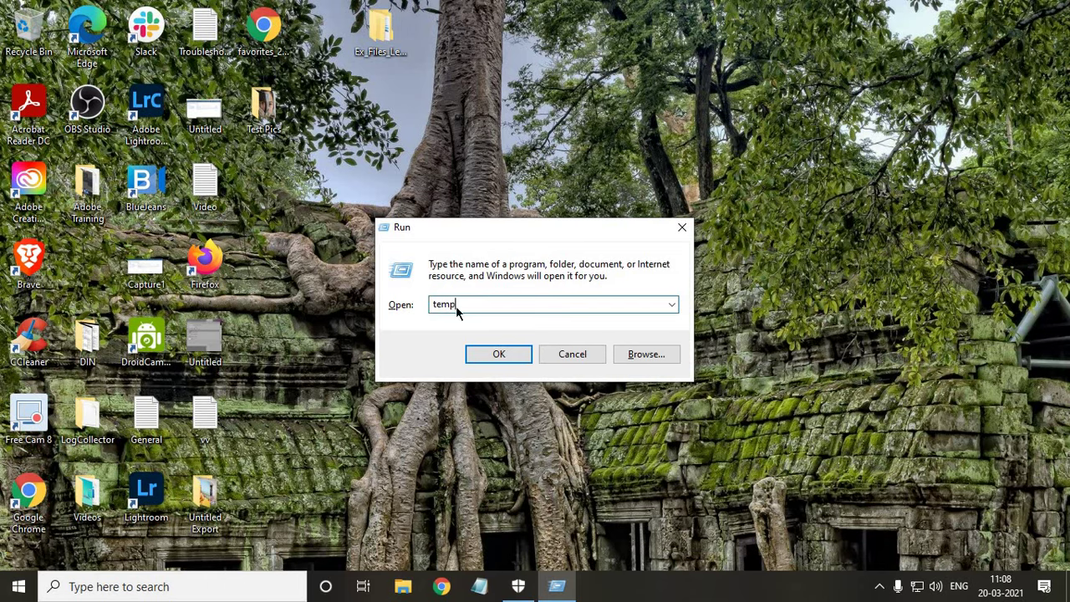
key(Return)
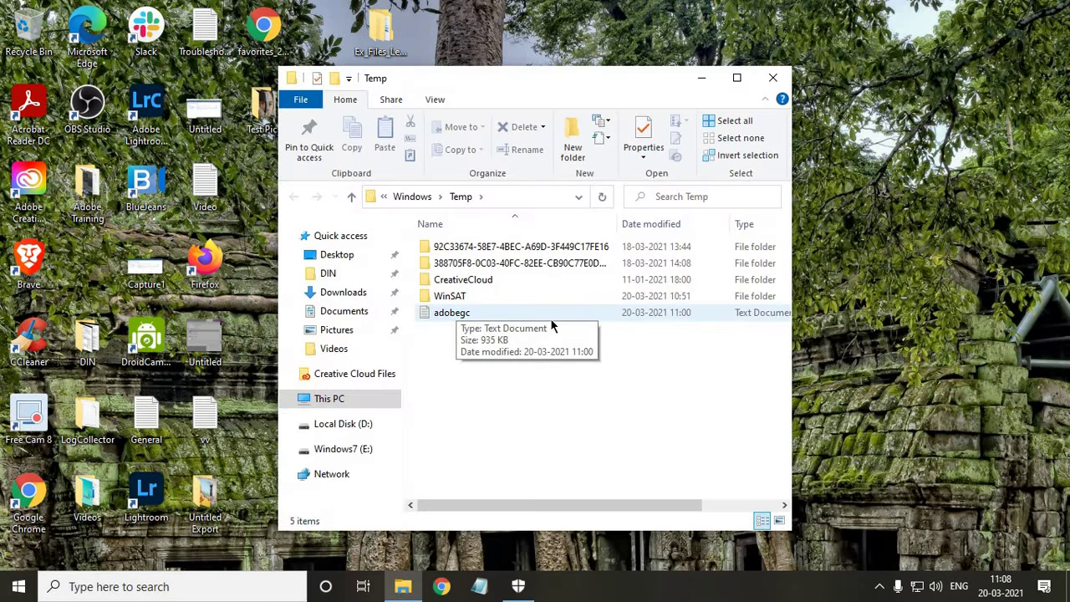
click(504, 299)
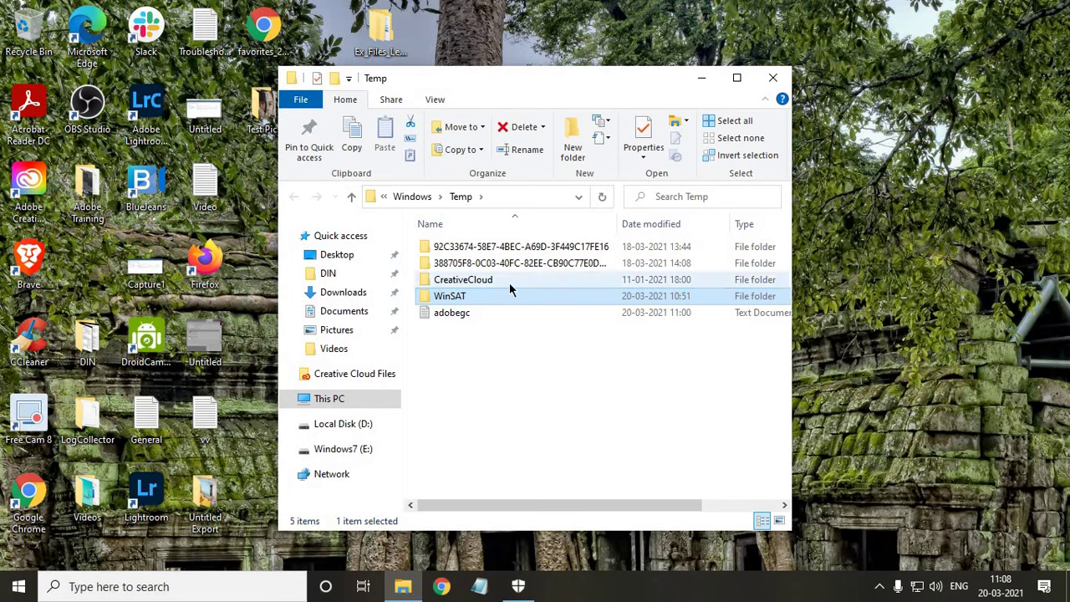
click(510, 288)
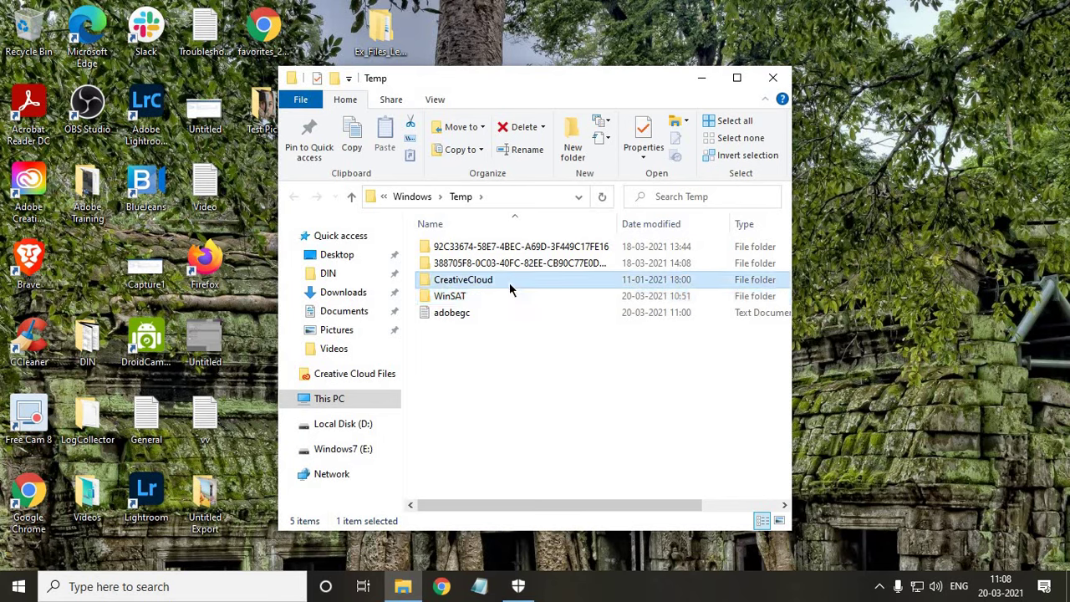
Permanently delete all five Temp items, skipping the locked ones, then close the window.
key(ctrl+a)
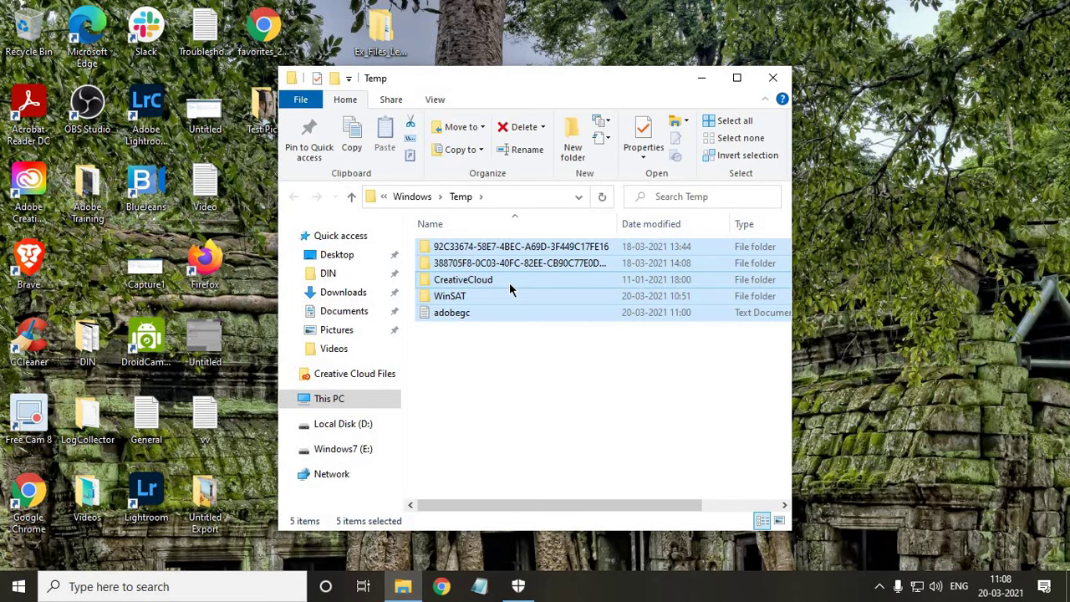
key(shift+Delete)
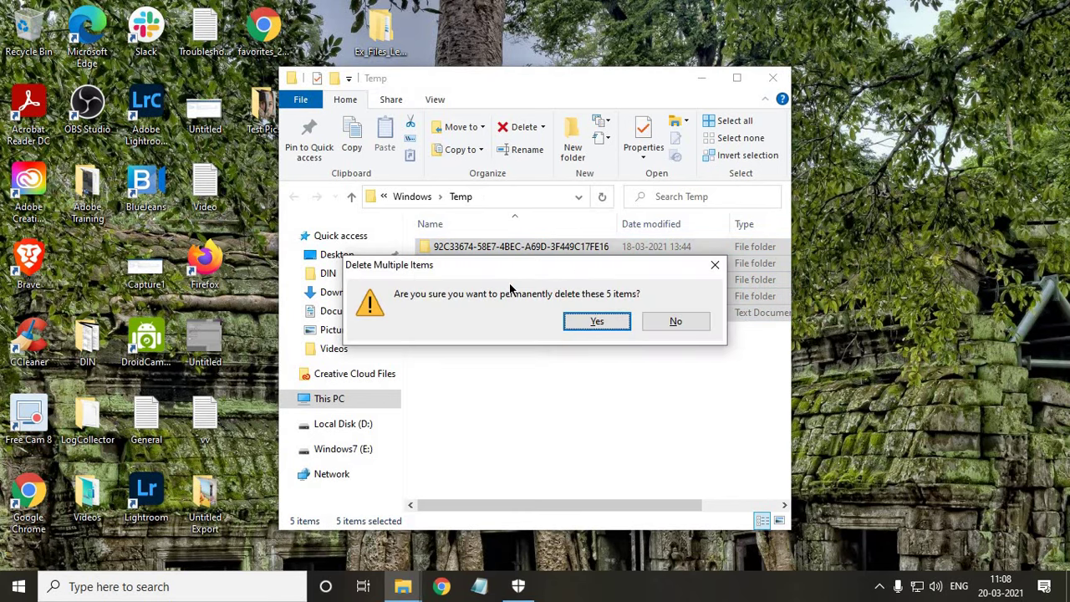
key(Return)
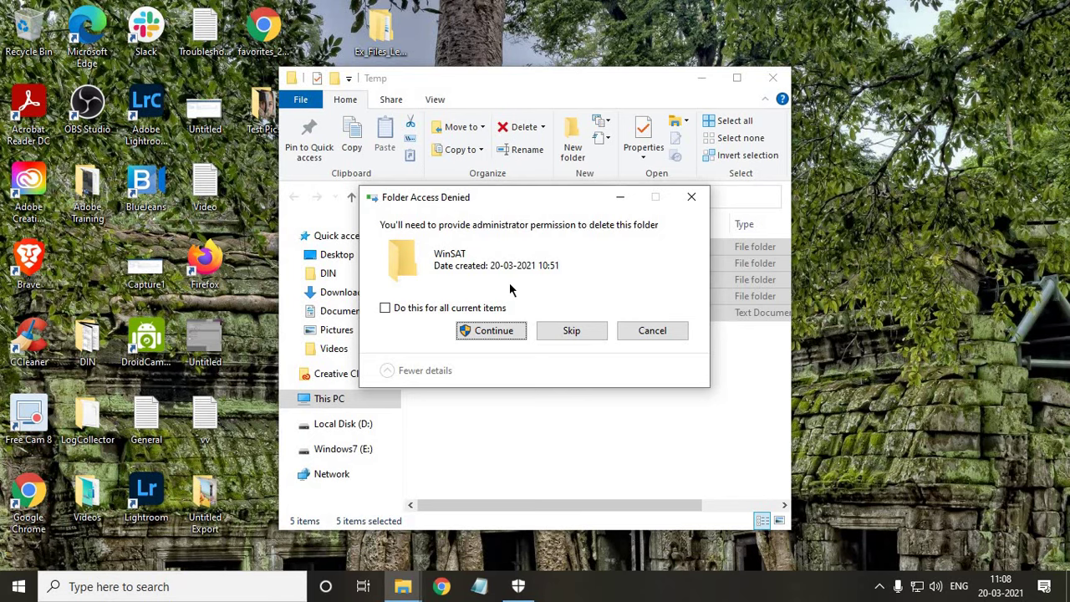
click(570, 332)
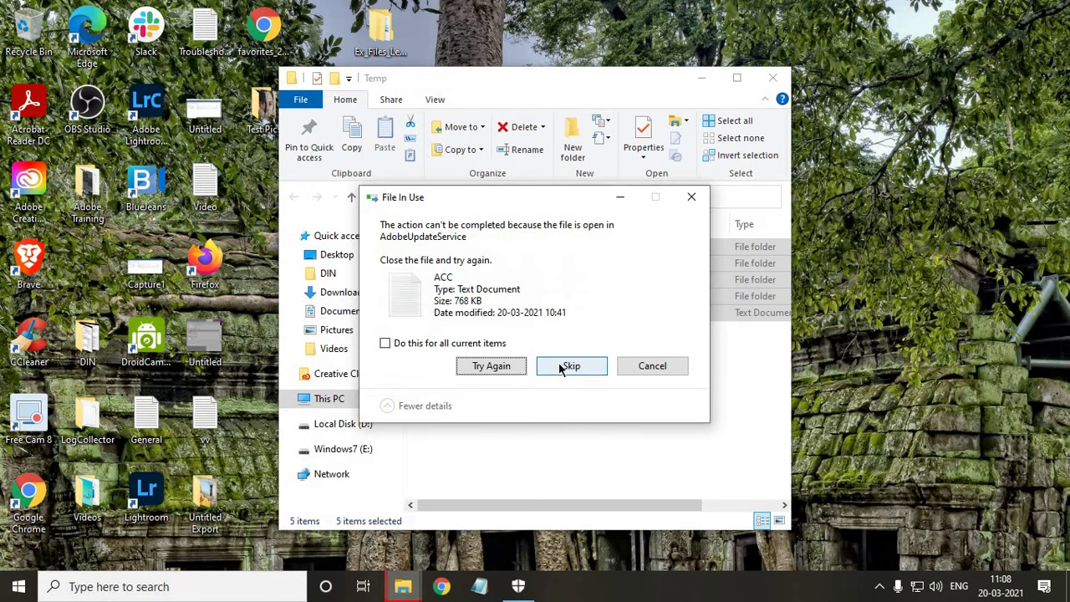
click(573, 369)
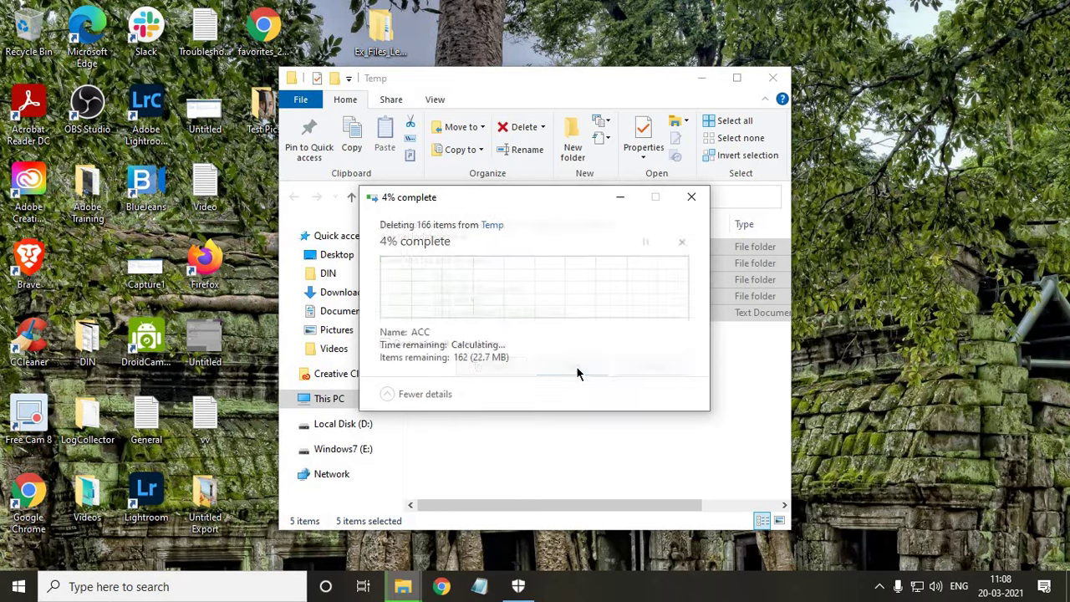
click(664, 365)
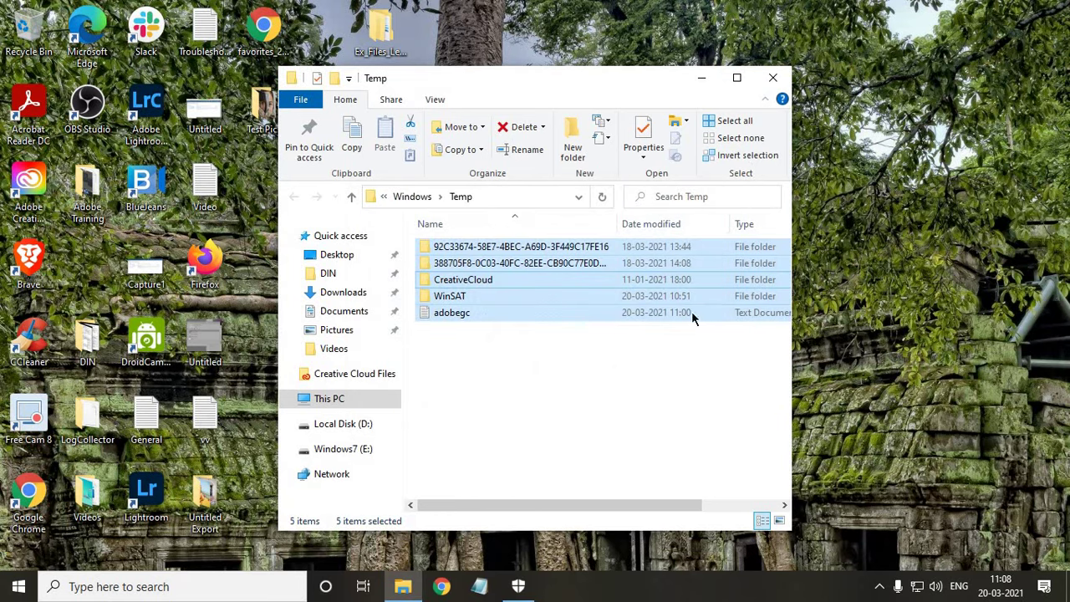
click(767, 84)
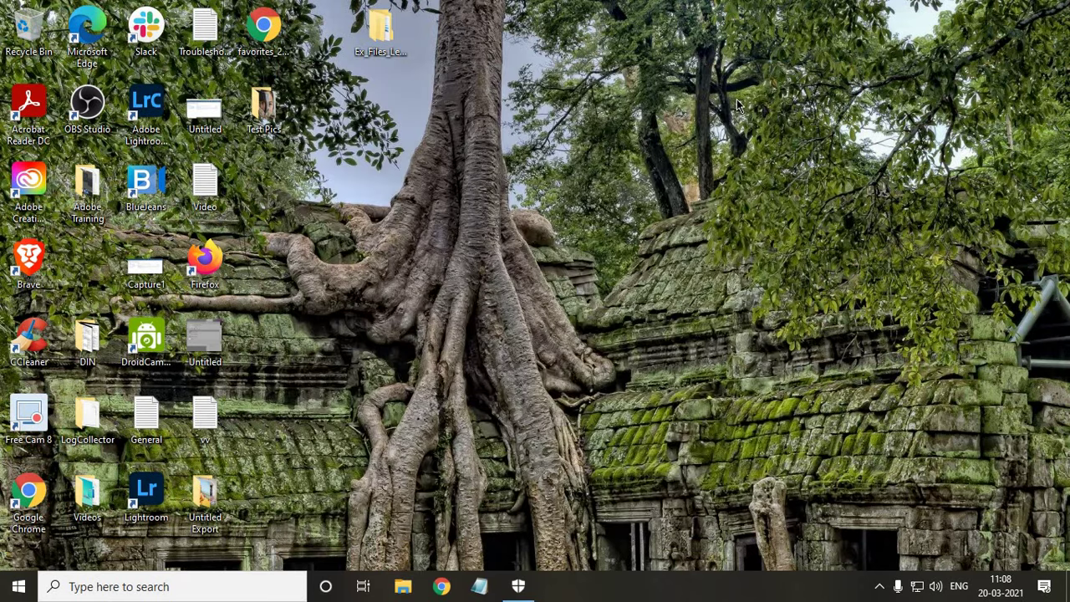
Open the AppData Local Temp folder with %temp% and select both iSpring folders.
key(super+r)
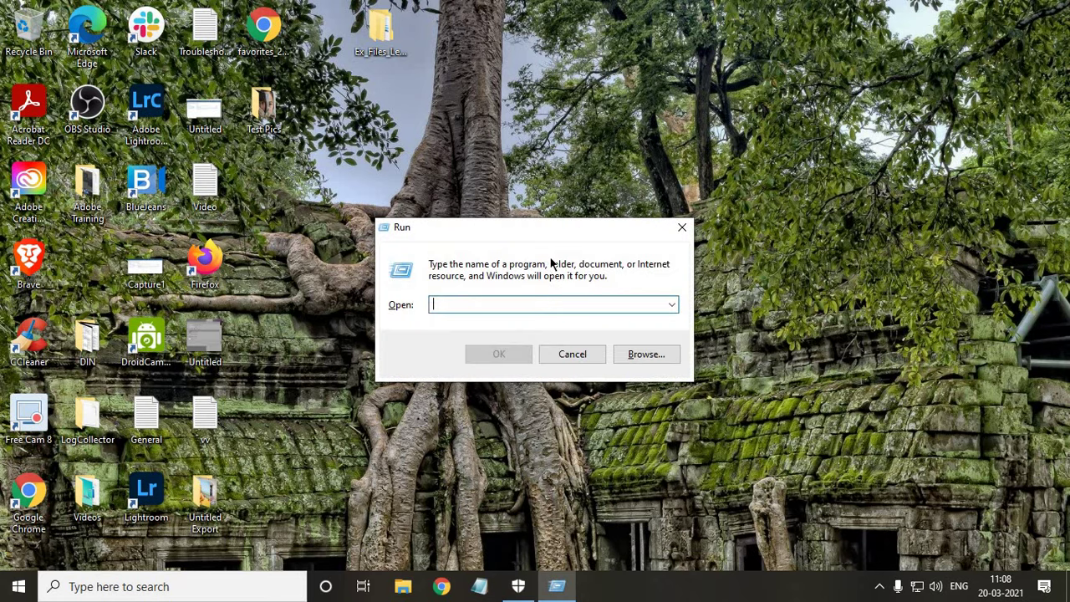
text(%)
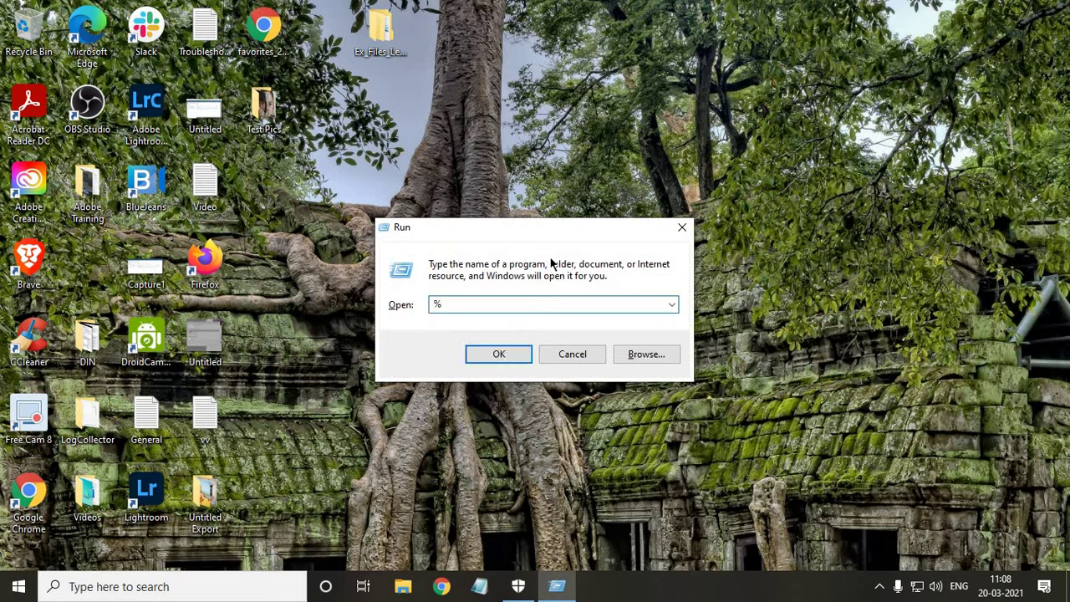
text(temp%)
key(Return)
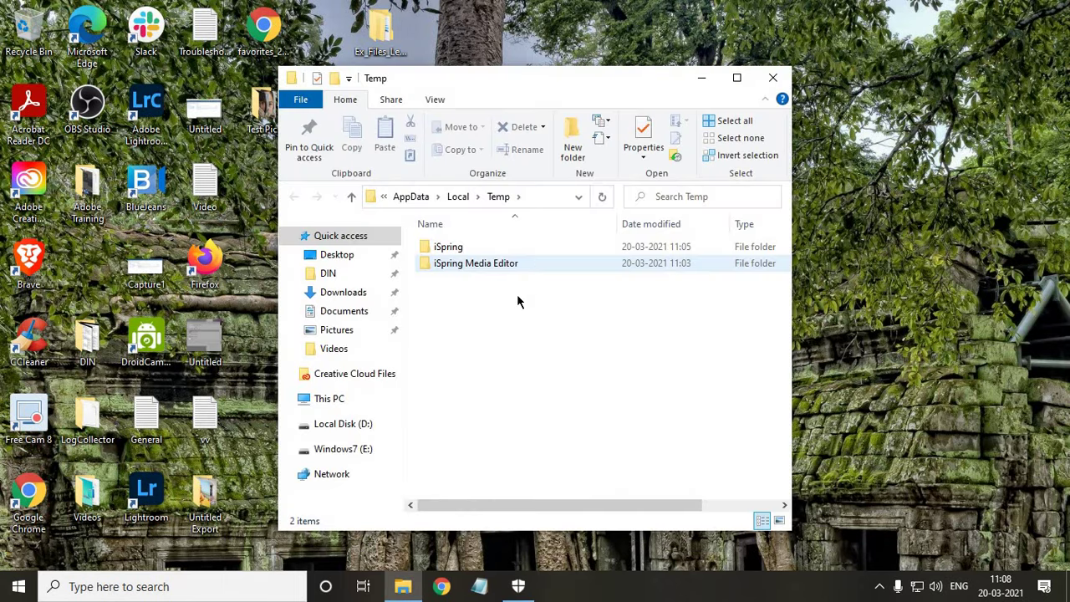
click(514, 266)
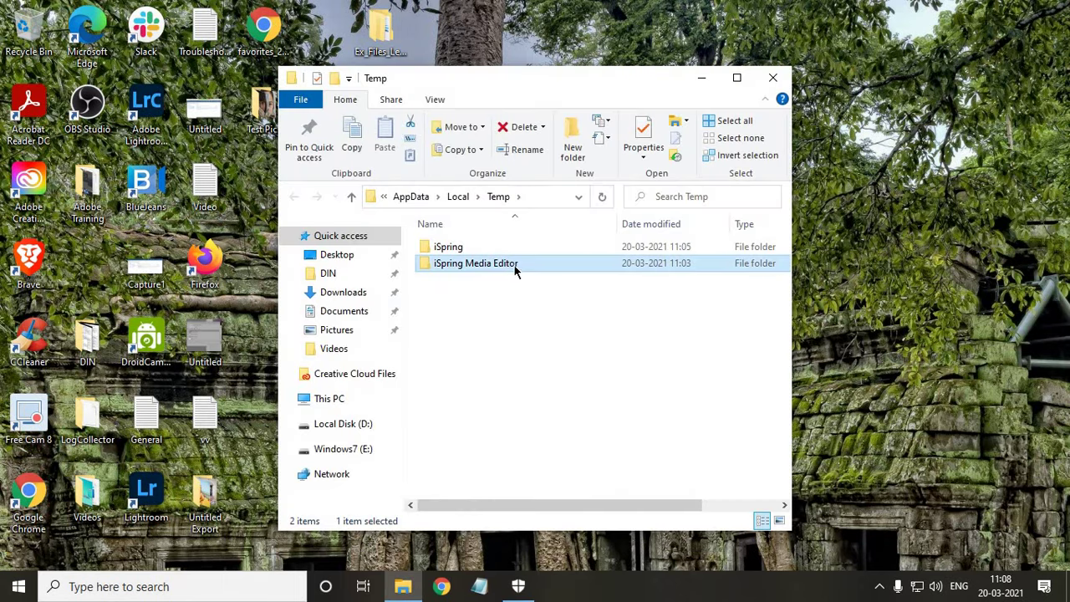
key(ctrl+a)
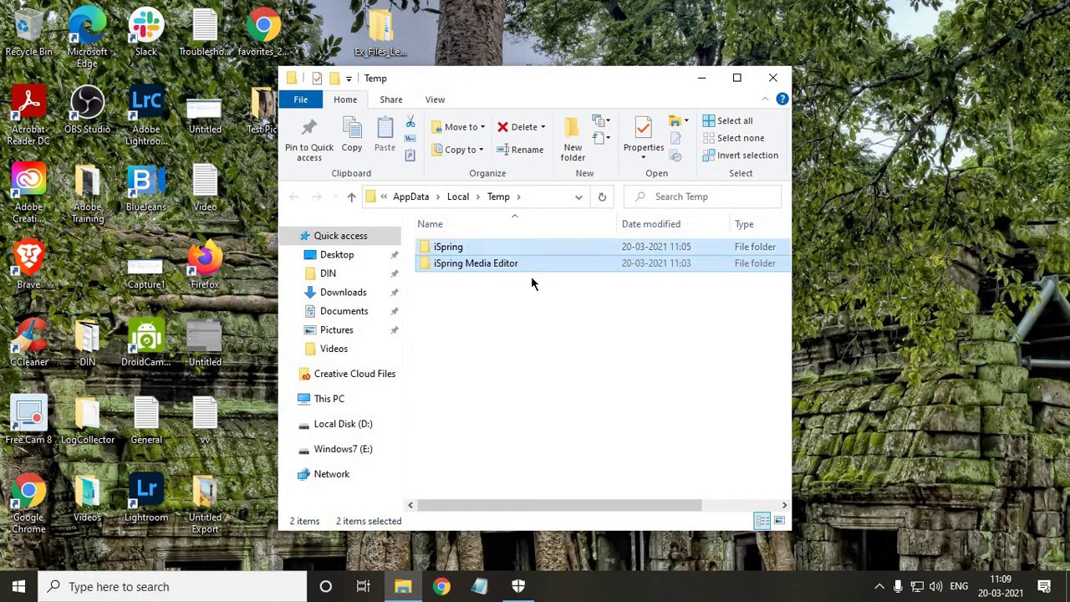
click(526, 306)
click(514, 264)
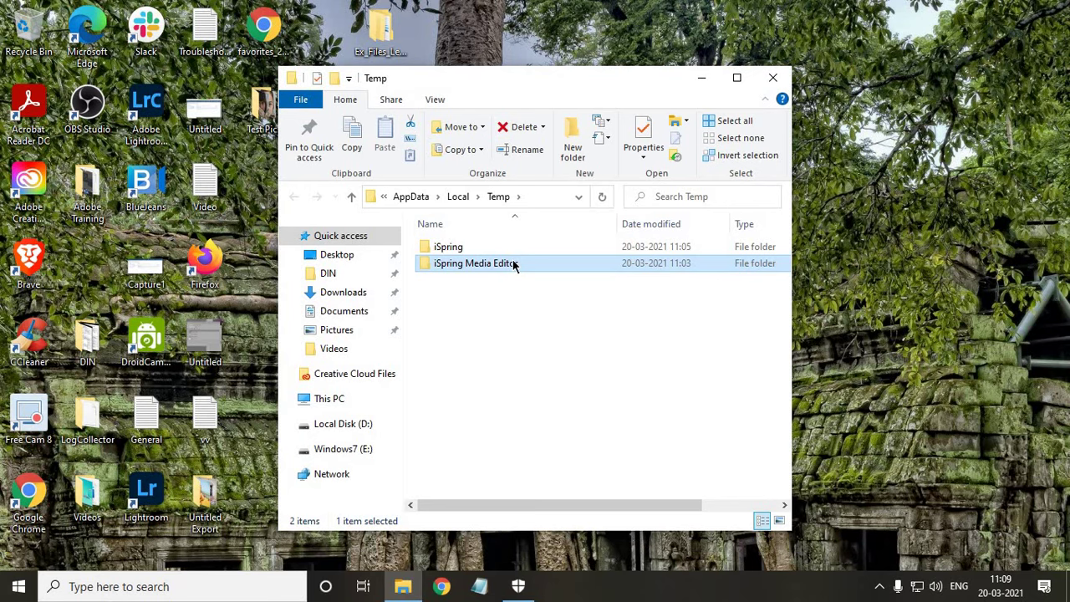
key(ctrl+a)
Permanently delete the two folders, skipping the in-use files, then close the window.
key(shift+Delete)
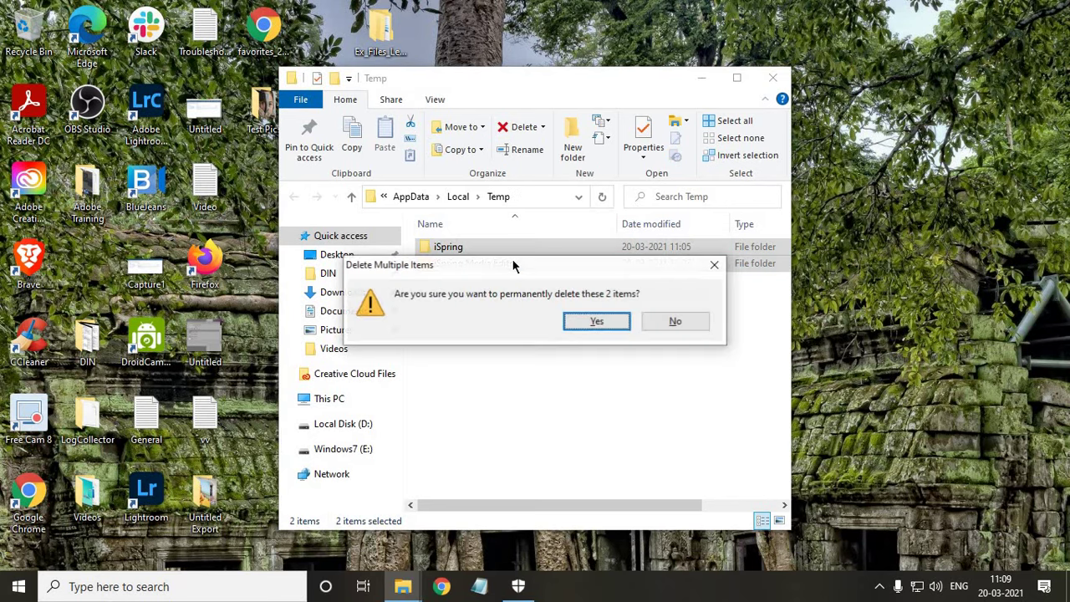
key(Return)
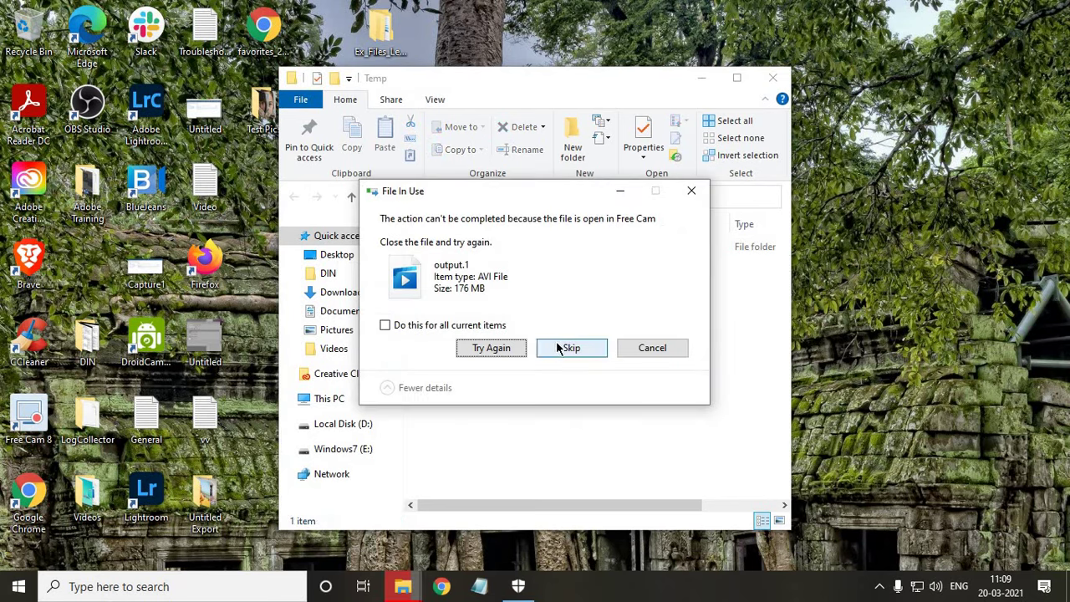
click(558, 348)
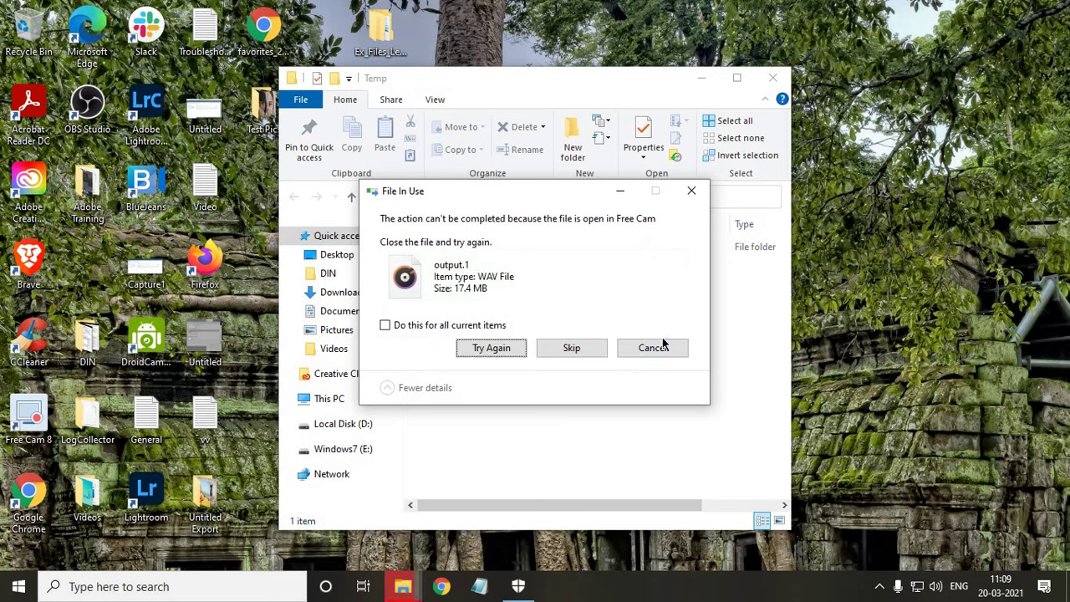
click(657, 351)
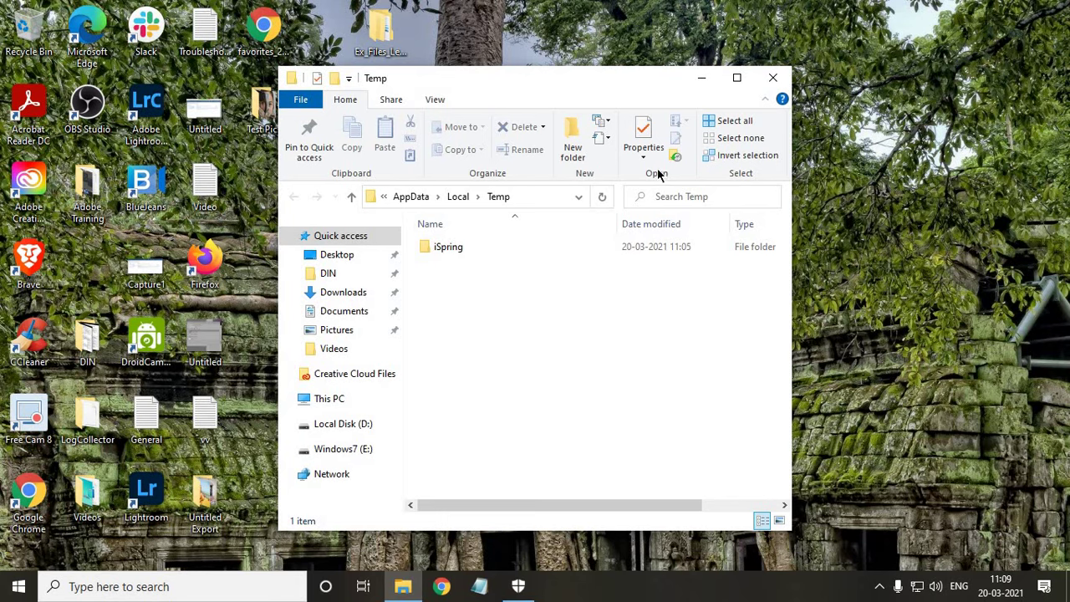
click(770, 86)
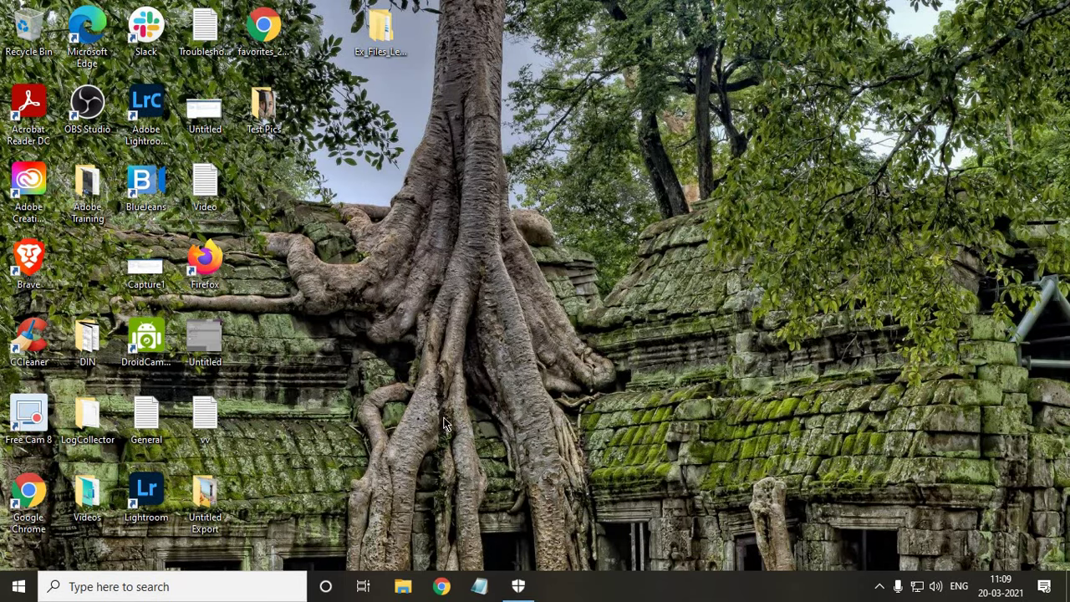
Return to Windows Security to see the finished quick scan: 0 threats in 18,884 files.
click(518, 586)
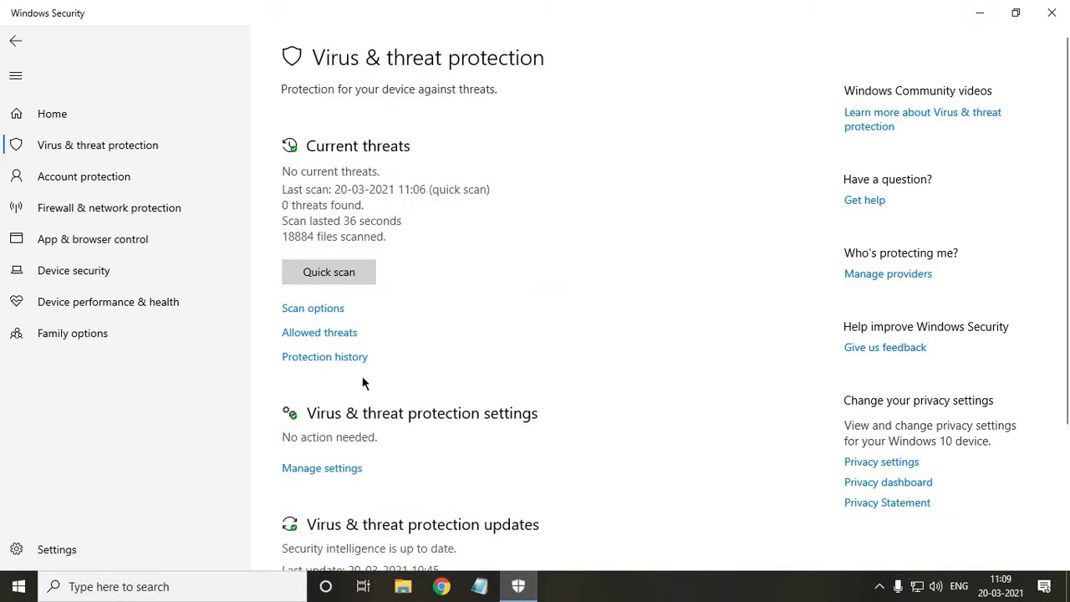